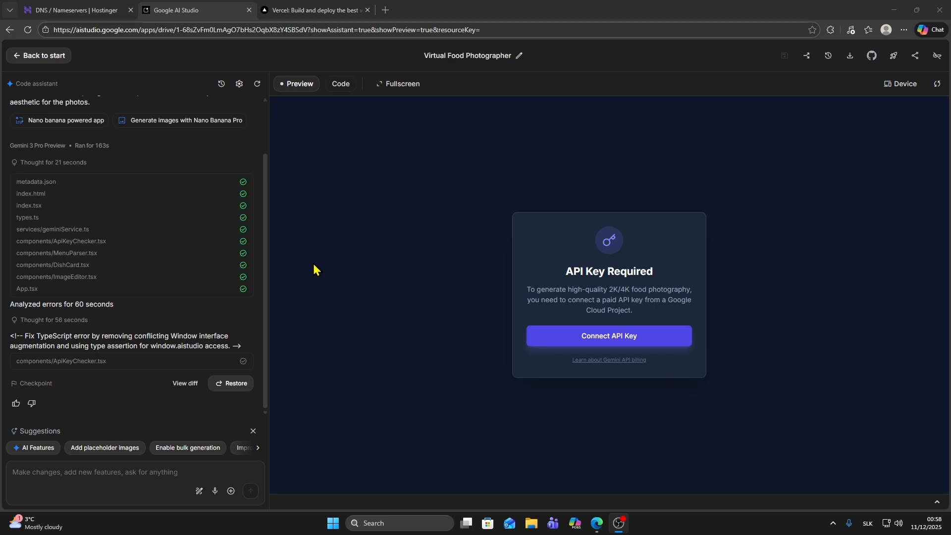
Create a private GitHub repository named "hostinger domain test" with description "gdfgfdgdfgdfg", and stage and commit all project changes.
click(872, 56)
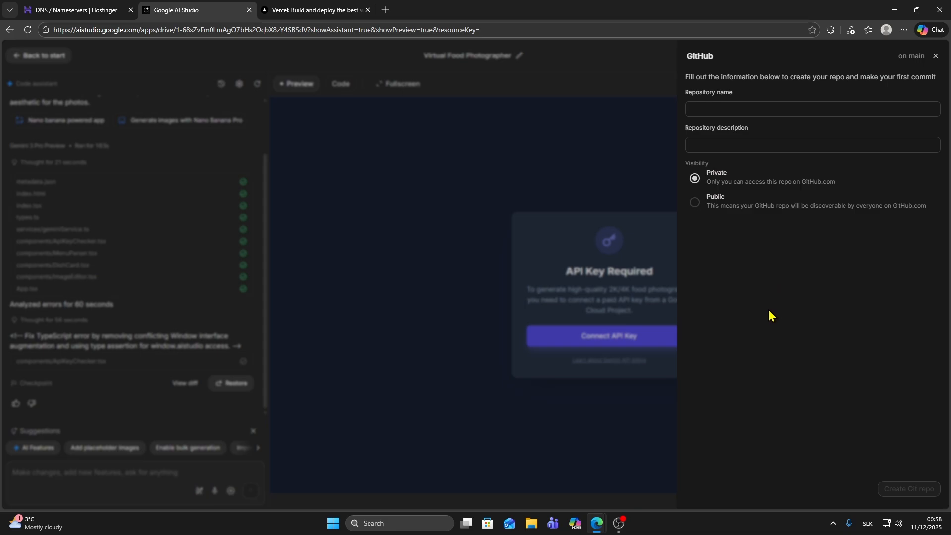
click(710, 109)
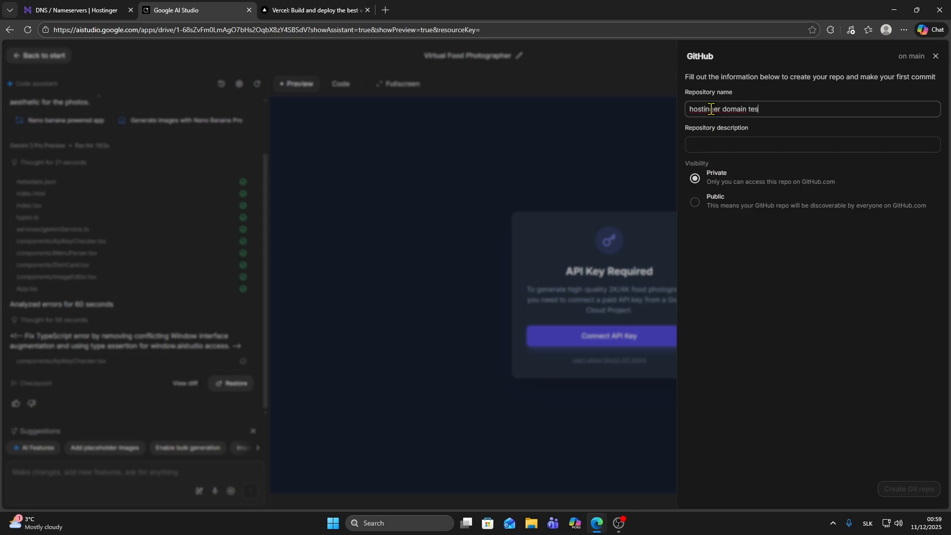
click(716, 144)
text(gdfgfdgdfgdfg)
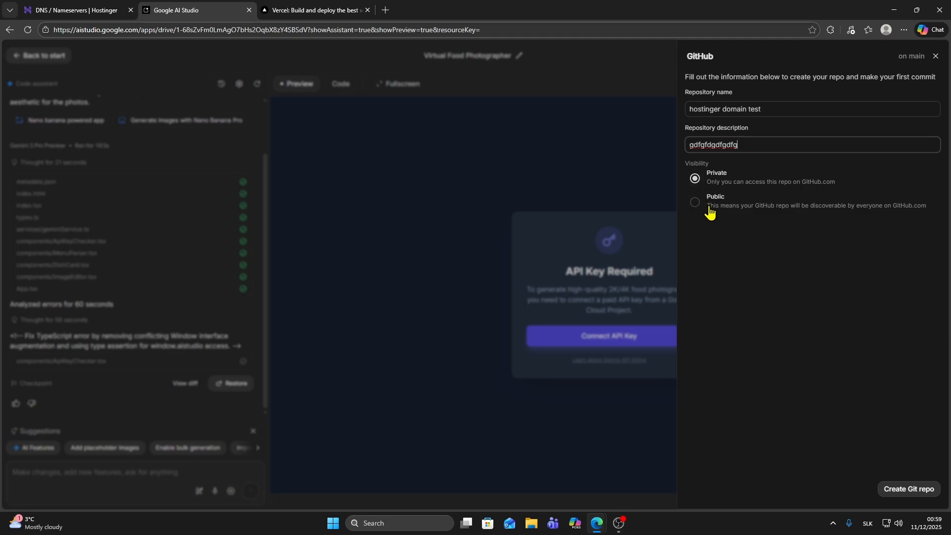
click(903, 496)
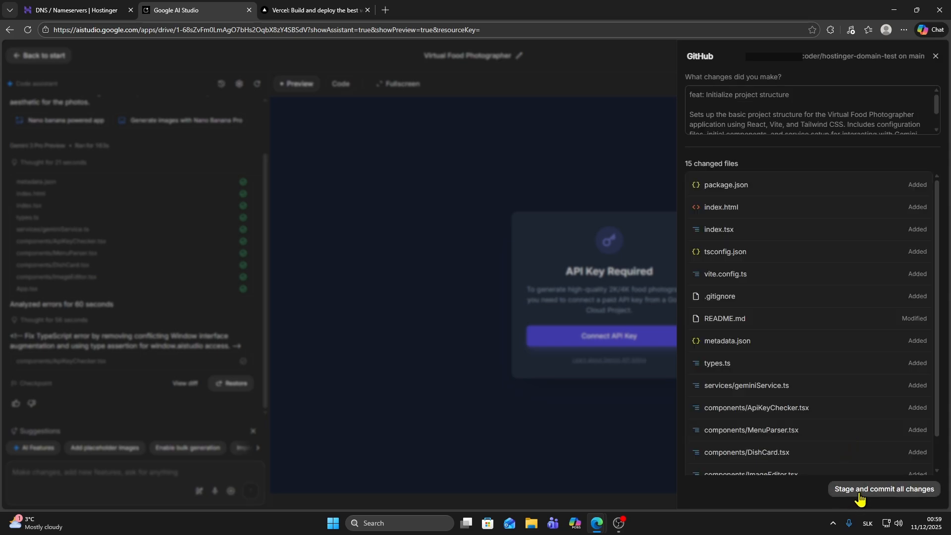
click(880, 492)
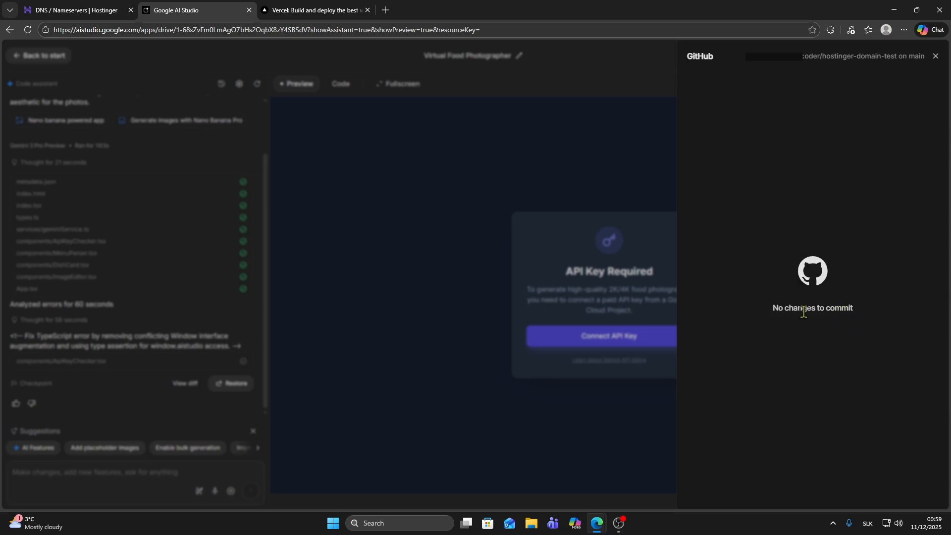
Switch to Vercel, import the hostinger-domain-test repository as a new project, deploy it with the Vite preset, and continue to its dashboard.
click(286, 5)
mouse_move(312, 55)
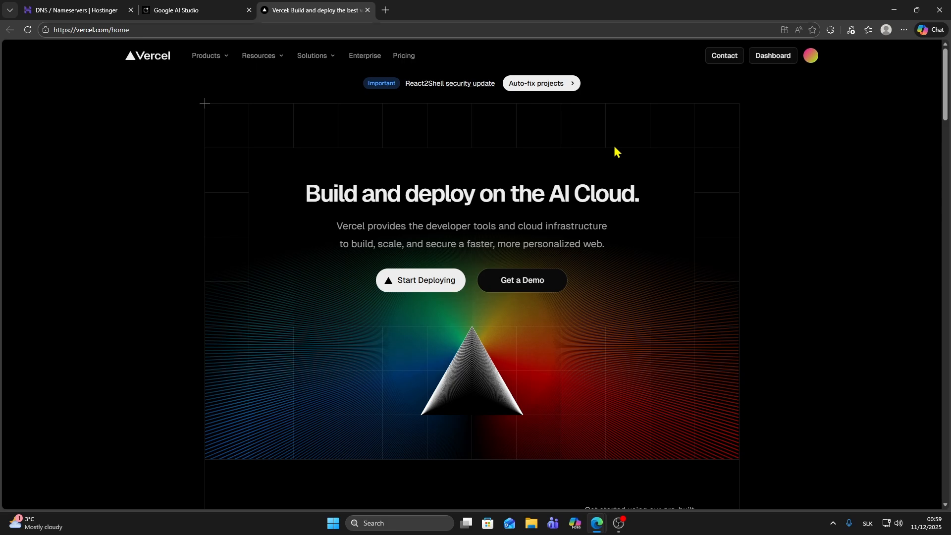
click(422, 286)
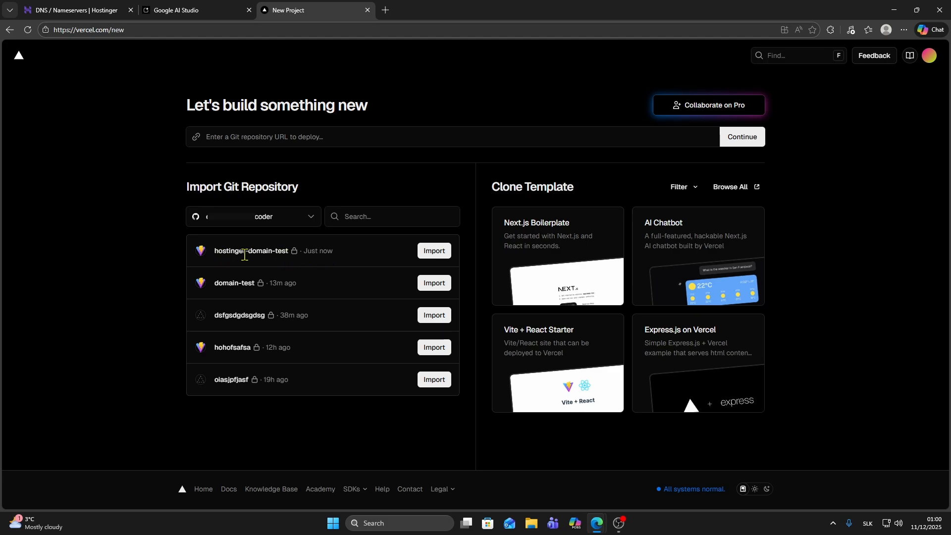
click(431, 252)
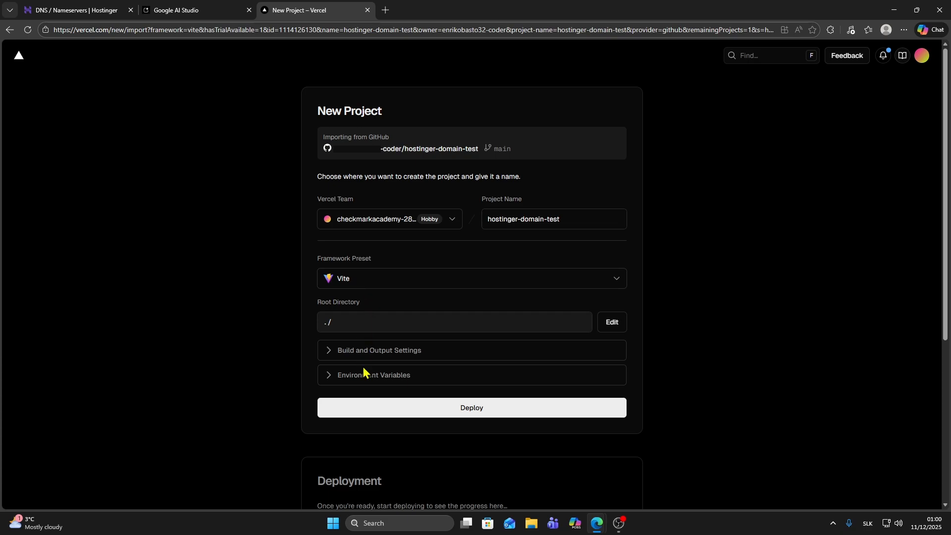
click(455, 415)
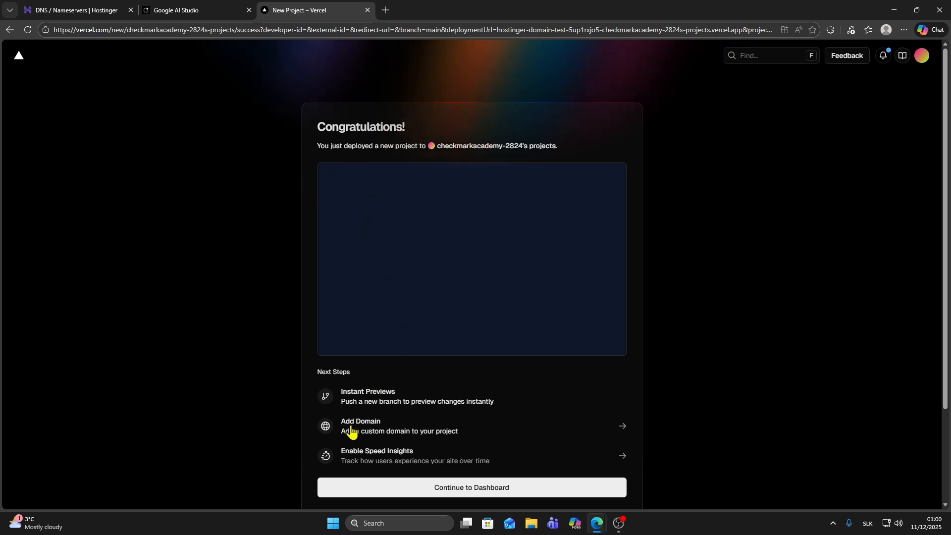
click(445, 497)
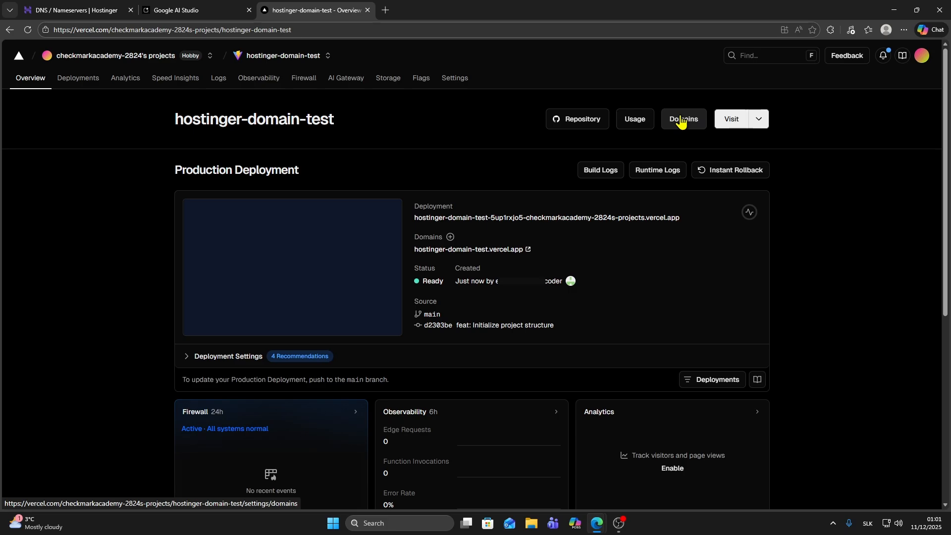
click(682, 121)
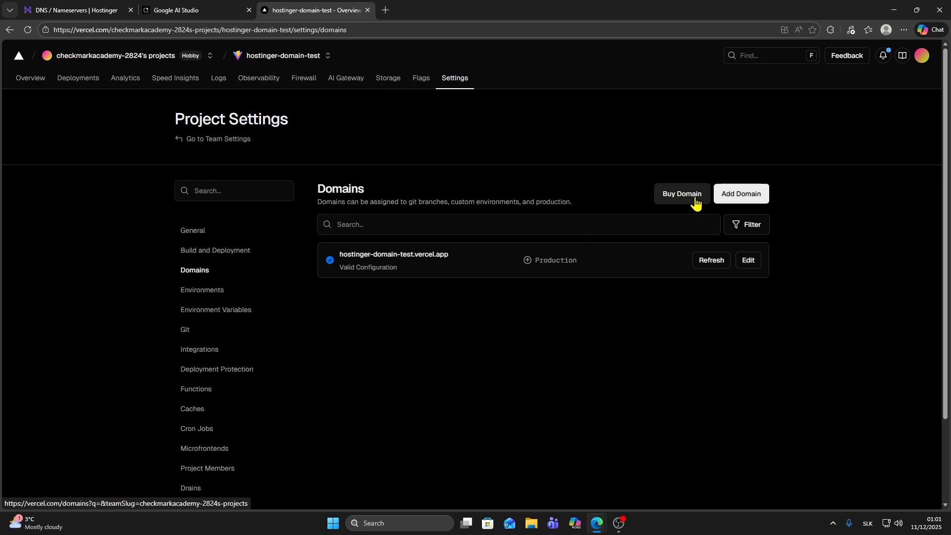
click(741, 205)
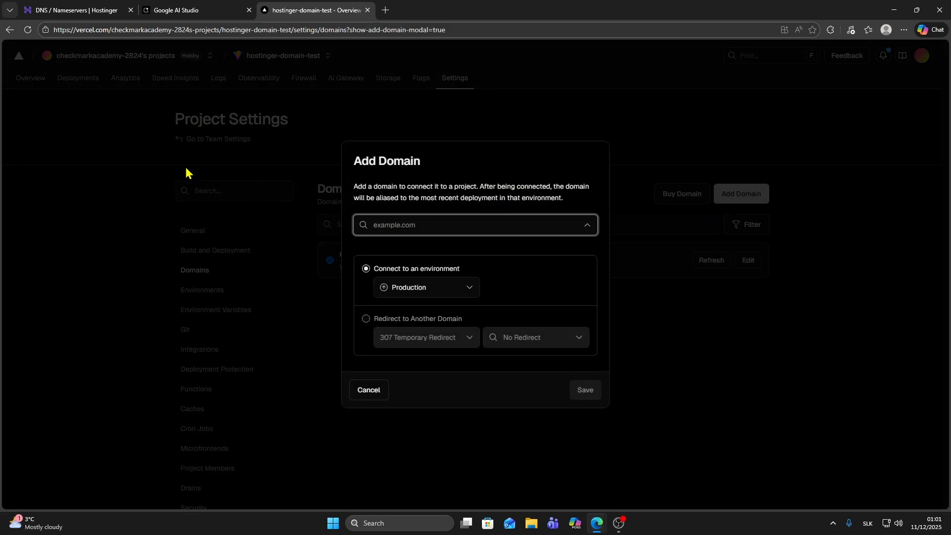
click(80, 10)
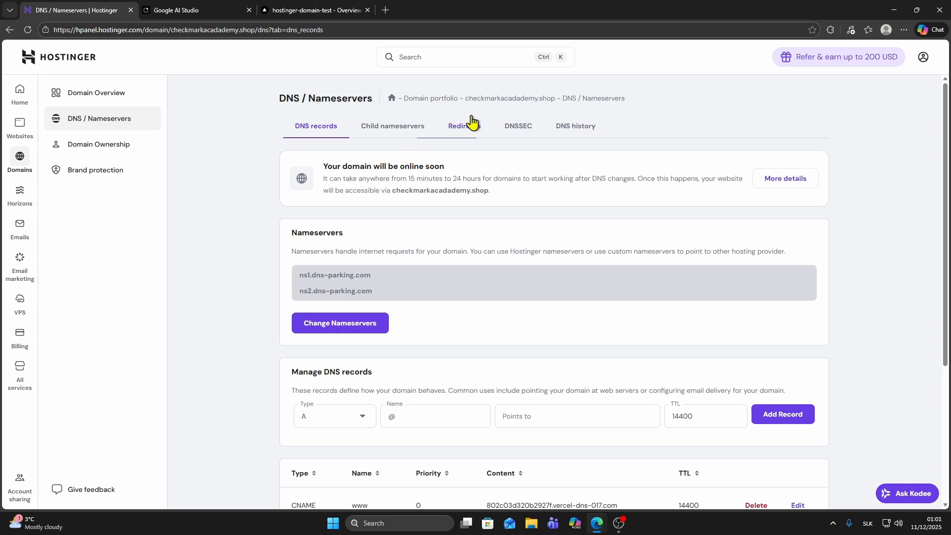
drag(465, 98, 556, 105)
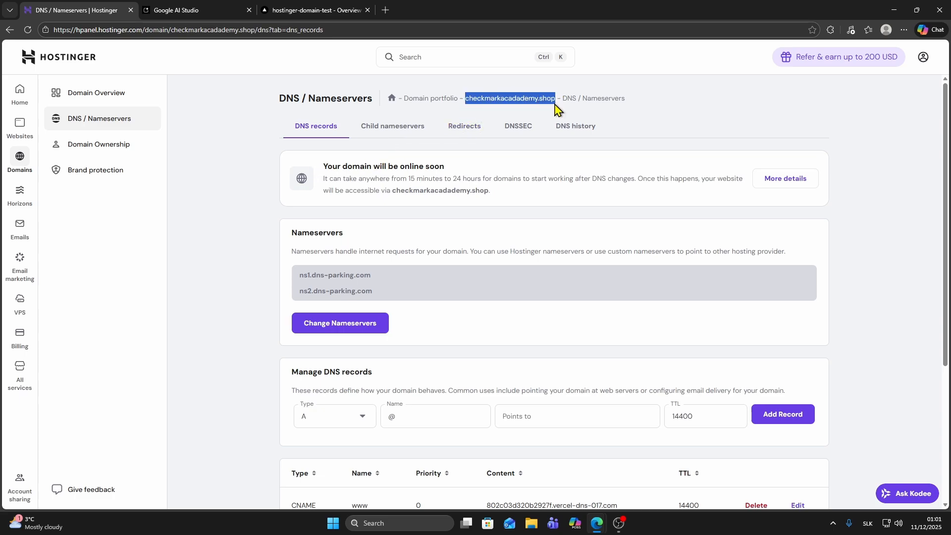
key(ctrl+c)
click(317, 10)
key(ctrl+v)
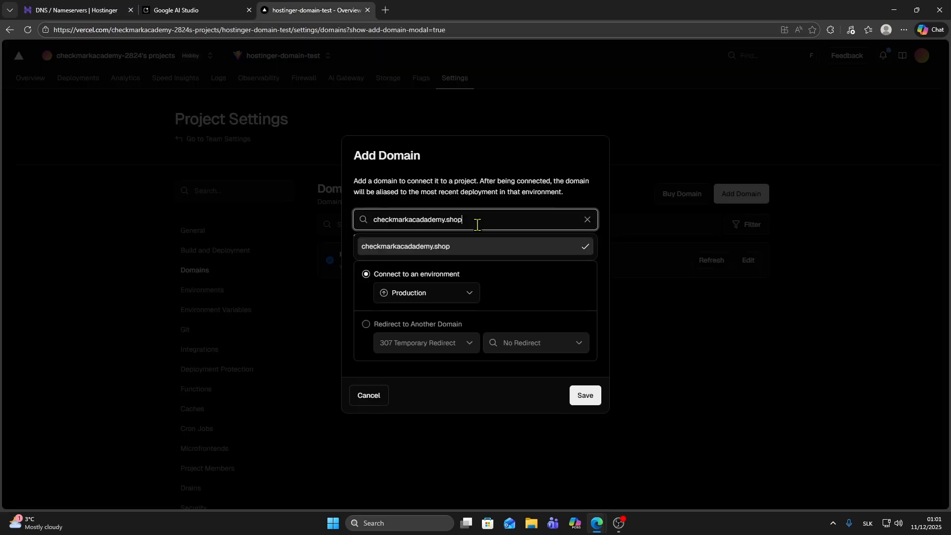
click(465, 252)
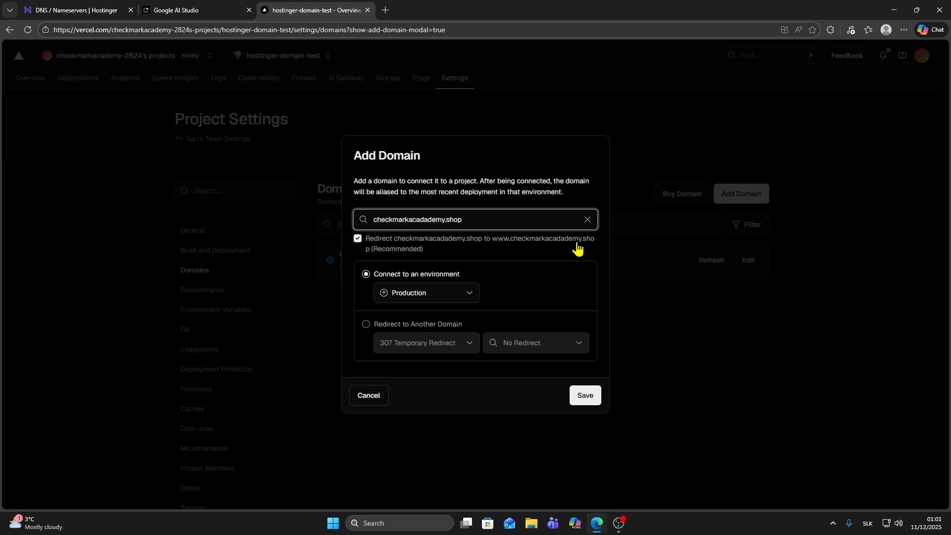
click(583, 400)
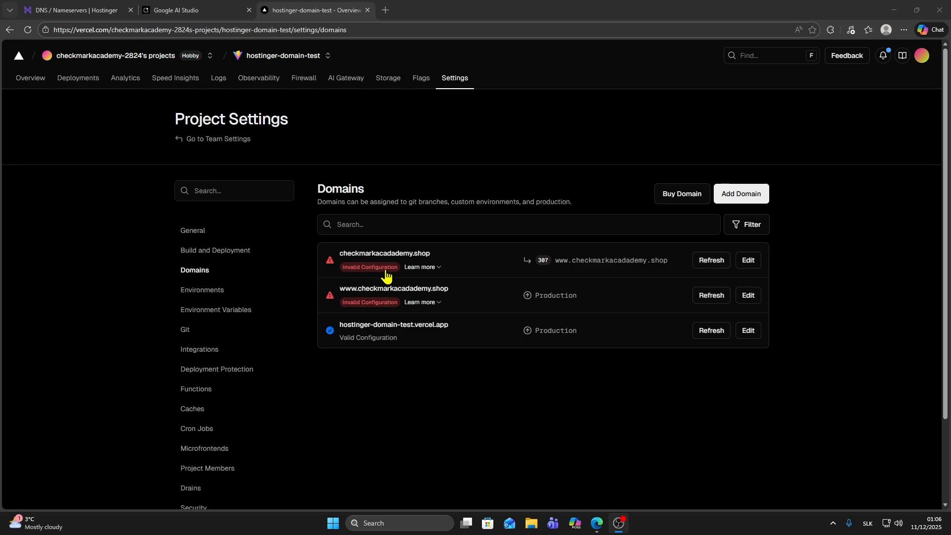
Expand the required DNS records for both checkmarkacadademy.shop domains and copy the A record's value.
click(422, 271)
click(419, 469)
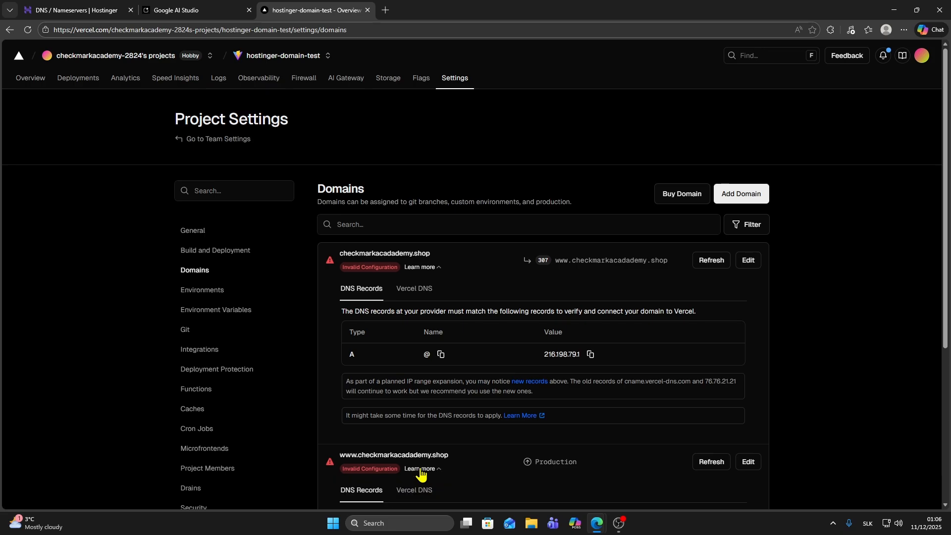
scroll(420, 473, down, 3)
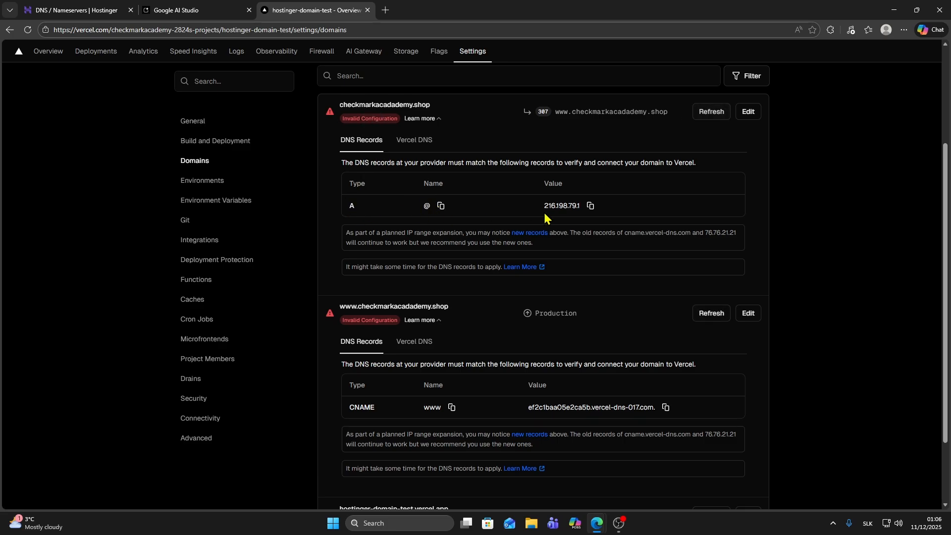
click(589, 205)
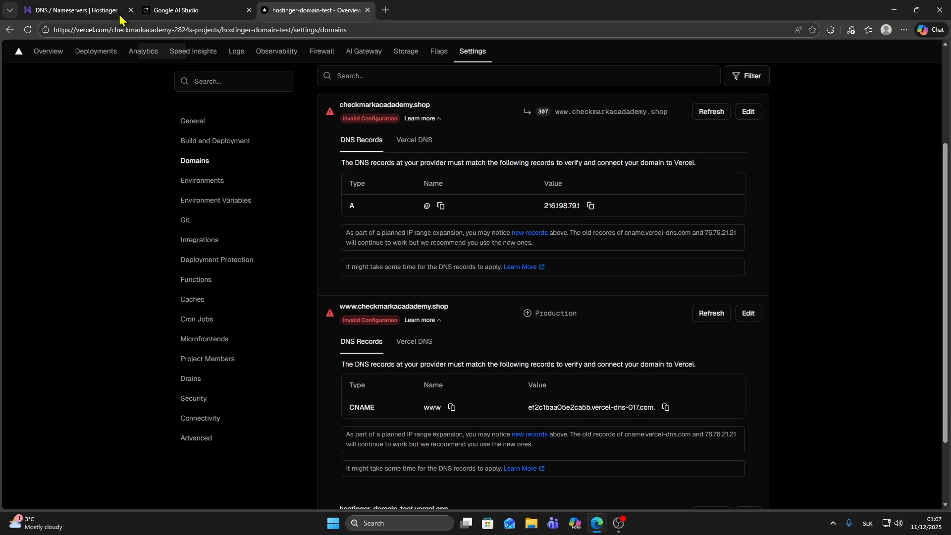
In Hostinger's DNS settings, add an A record named @ pointing to 216.198.79.1 with TTL 14400.
click(82, 8)
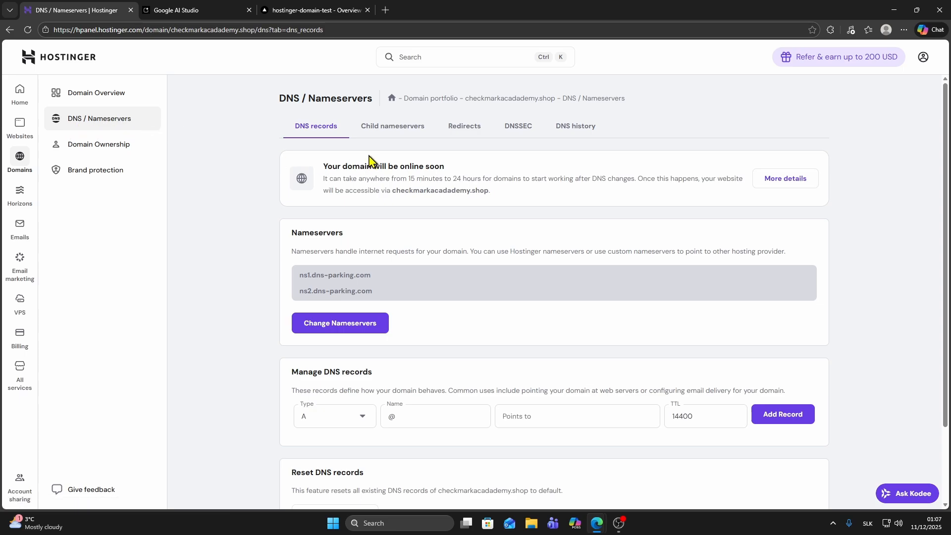
scroll(377, 171, down, 2)
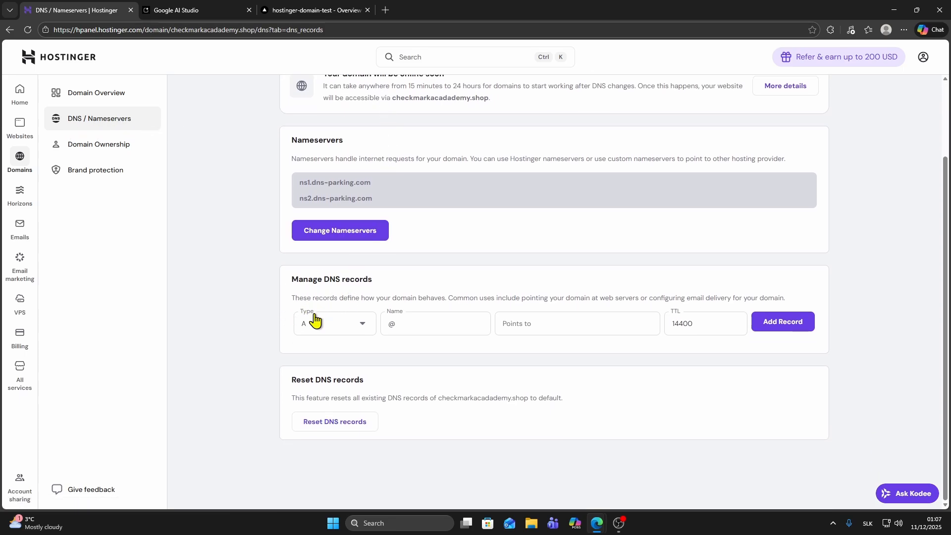
click(315, 328)
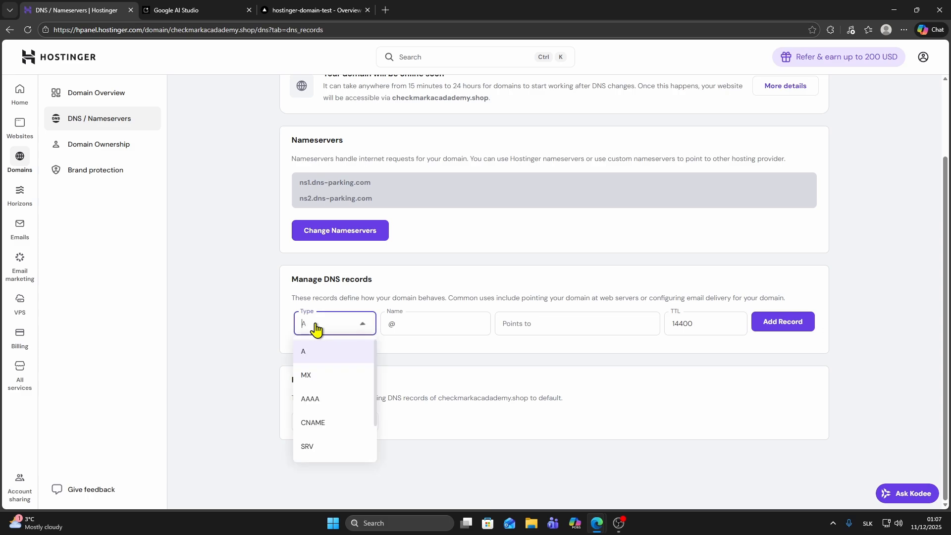
click(319, 353)
click(390, 328)
text(@)
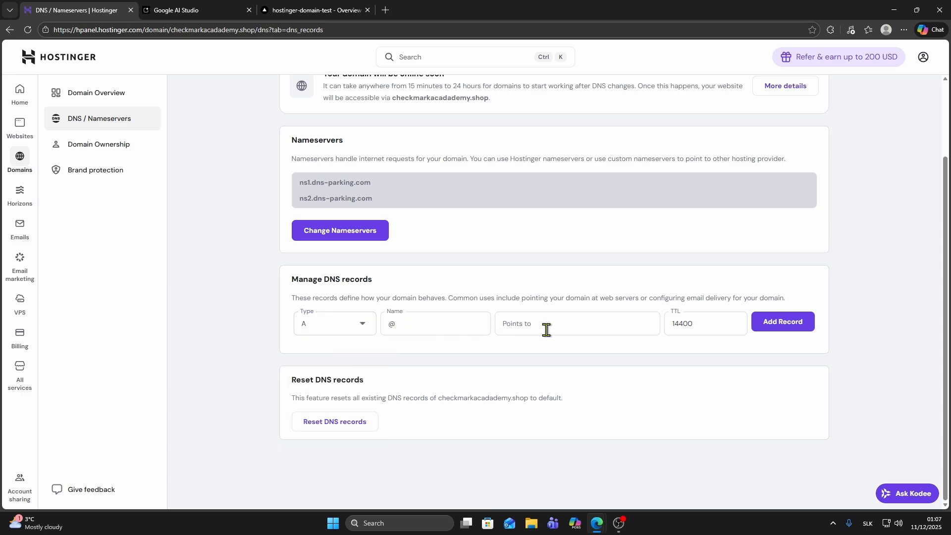
click(546, 329)
key(ctrl+v)
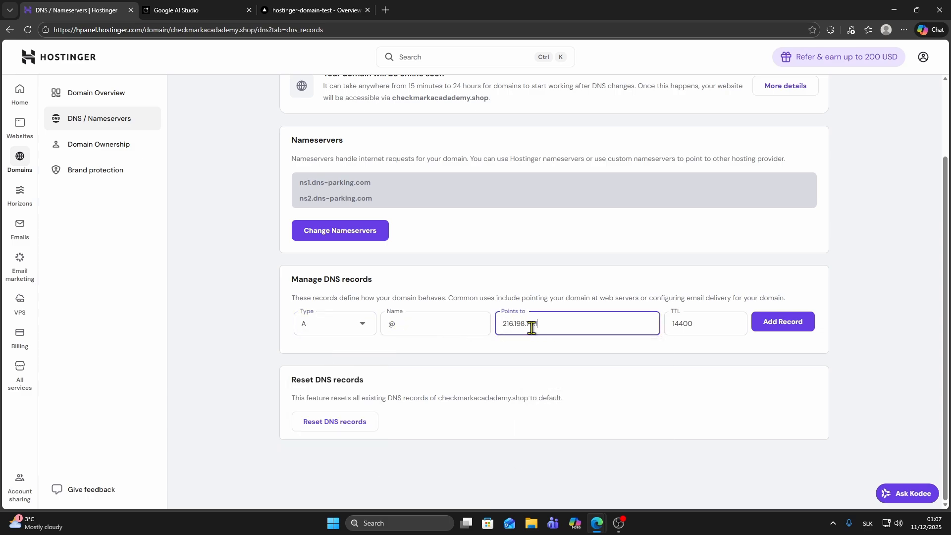
click(785, 332)
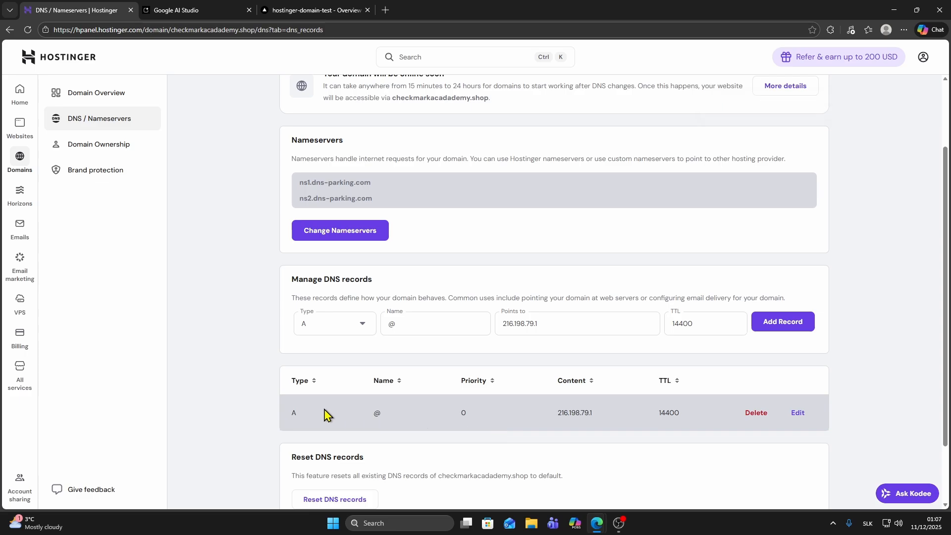
Copy the CNAME value from Vercel and add a Hostinger CNAME record named www targeting ef2c1baa05e2ca5b.vercel-dns-017.com with TTL 14400.
key(ctrl+shift+Tab)
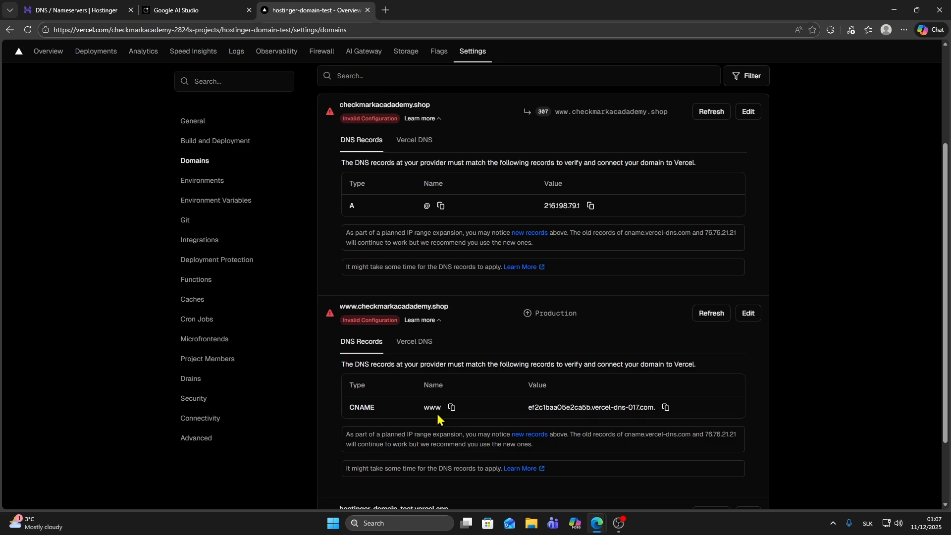
click(665, 408)
click(87, 9)
click(335, 323)
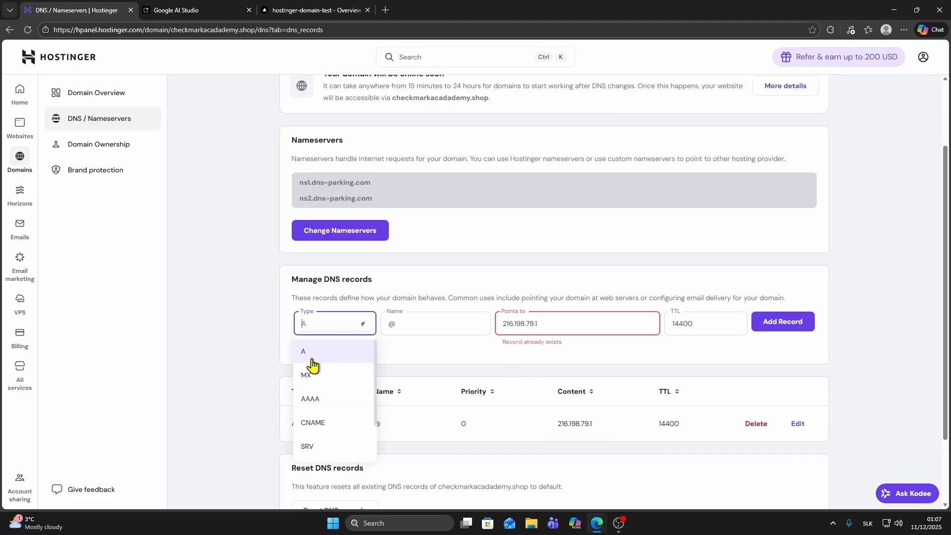
click(325, 424)
click(400, 323)
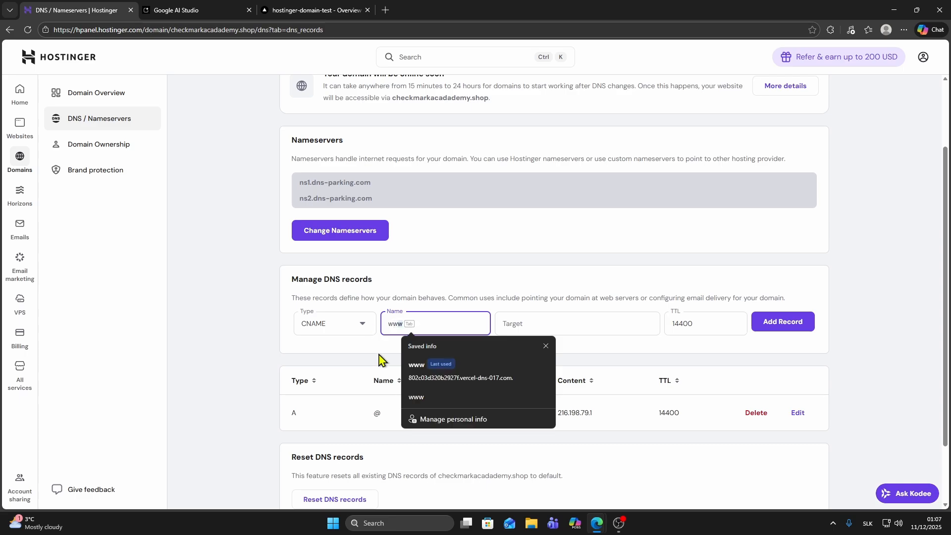
key(Tab)
click(533, 328)
key(ctrl+v)
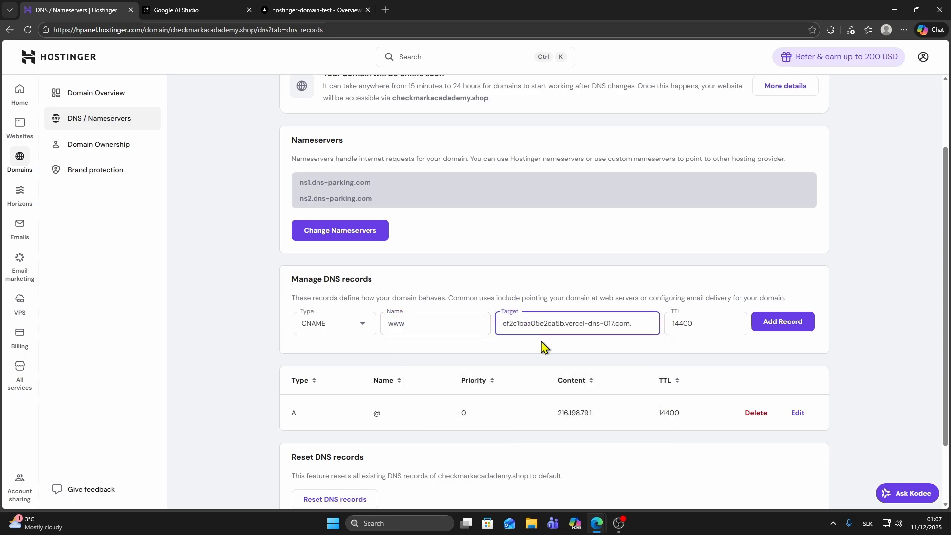
click(773, 330)
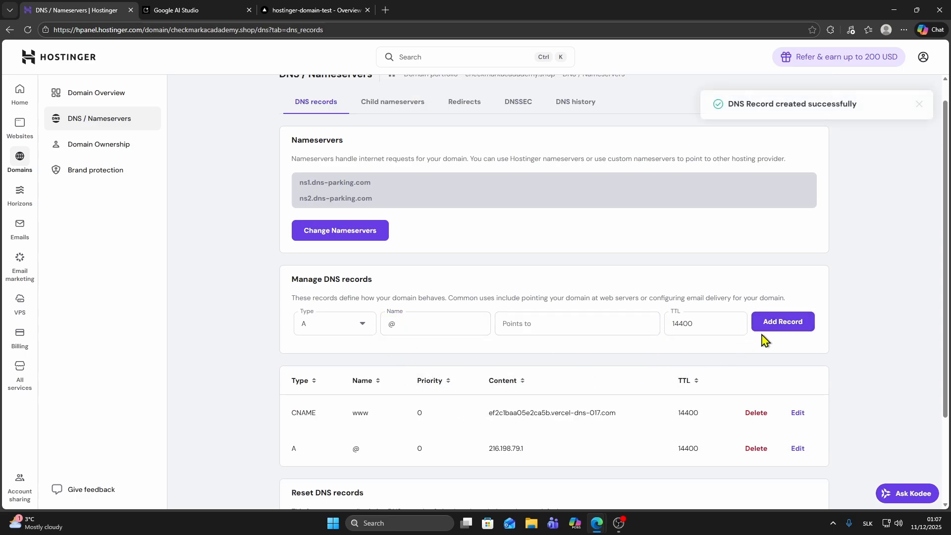
click(342, 7)
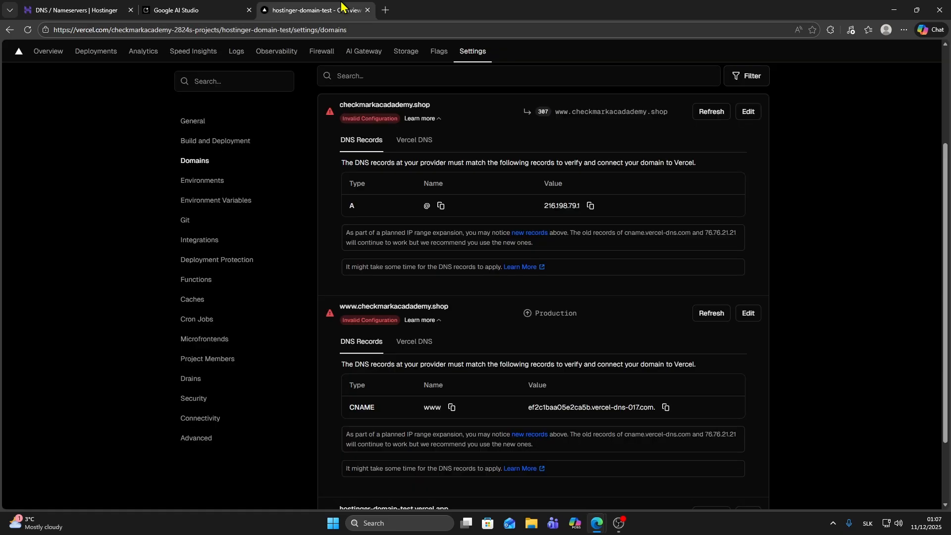
click(707, 113)
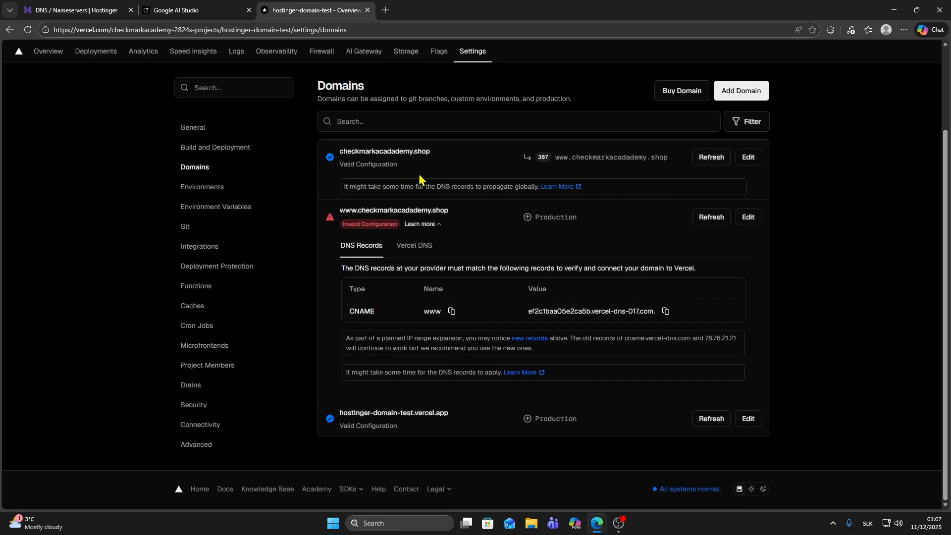
click(711, 218)
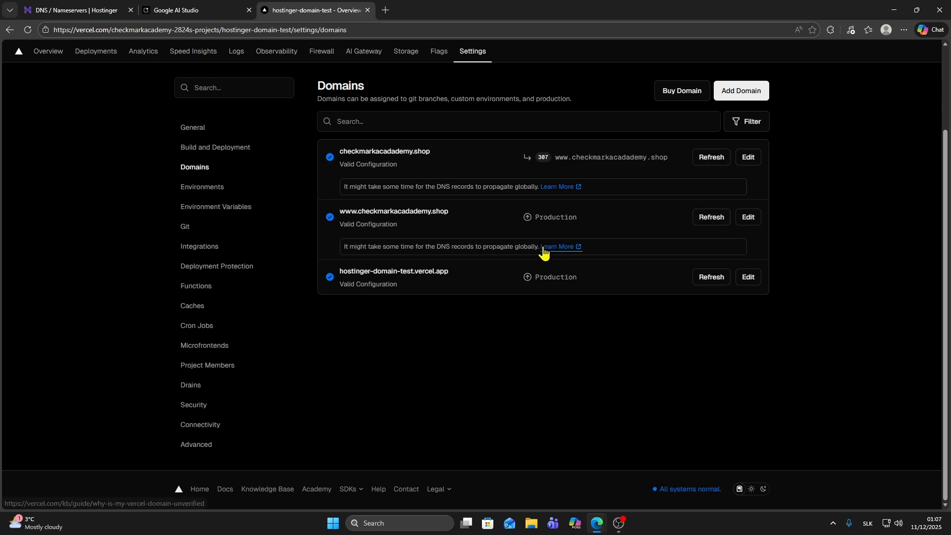
scroll(452, 166, up, 1)
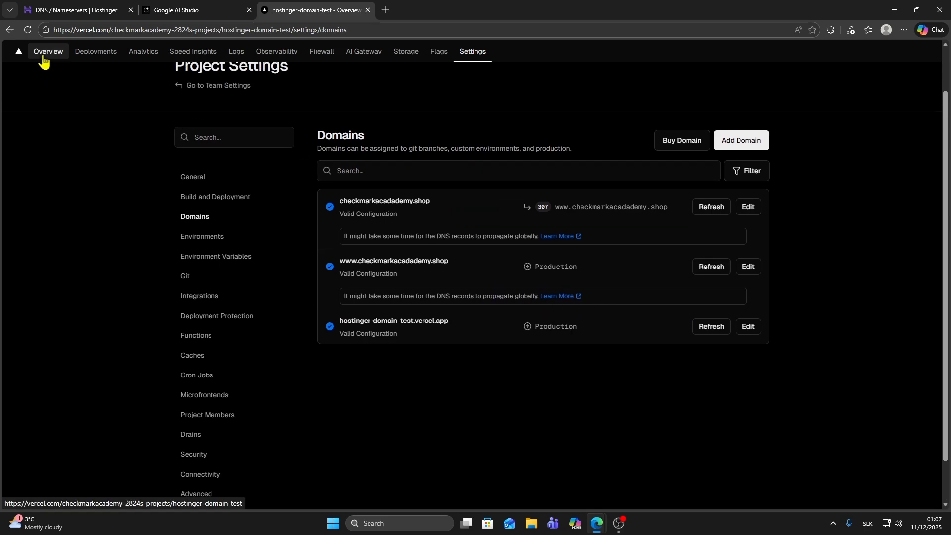
click(45, 59)
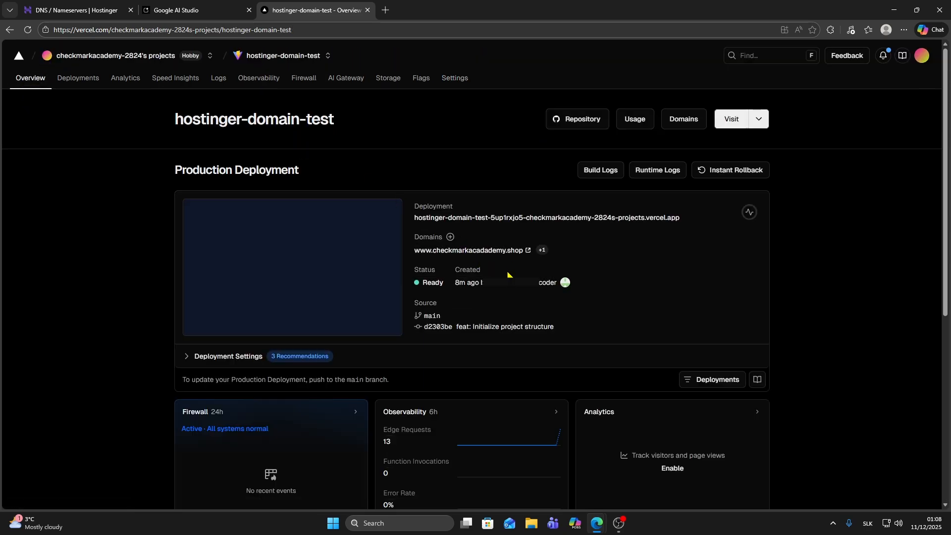